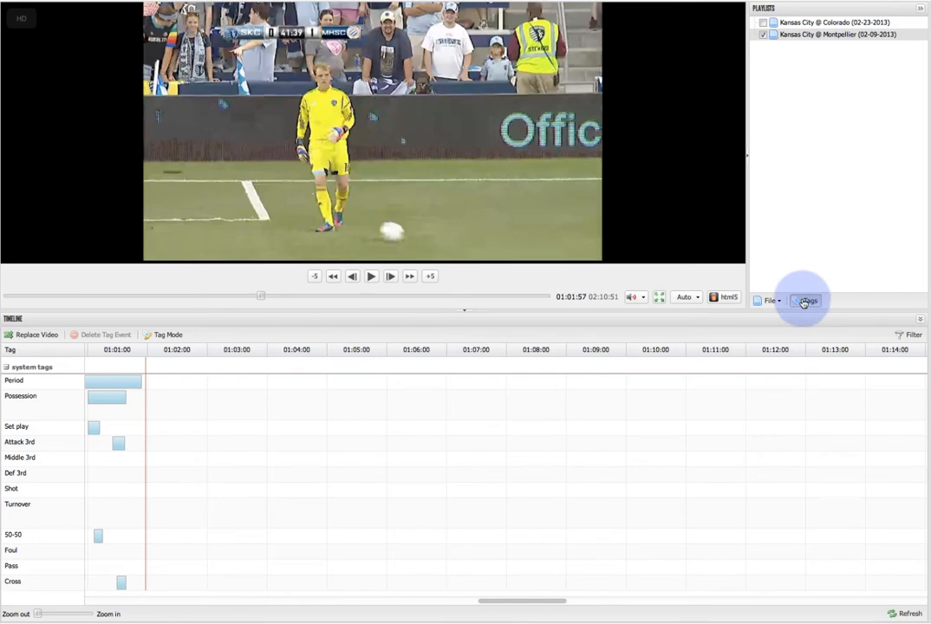
# Open the tag editor and examine the metadata of the Period, Possession and Set play system tags
pyautogui.click(803, 301)
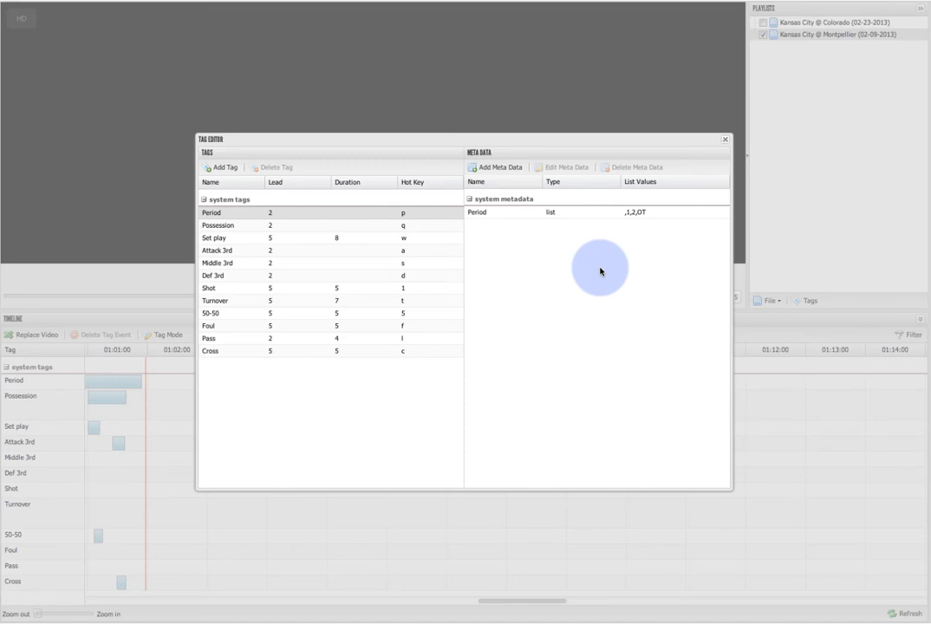
pyautogui.click(248, 228)
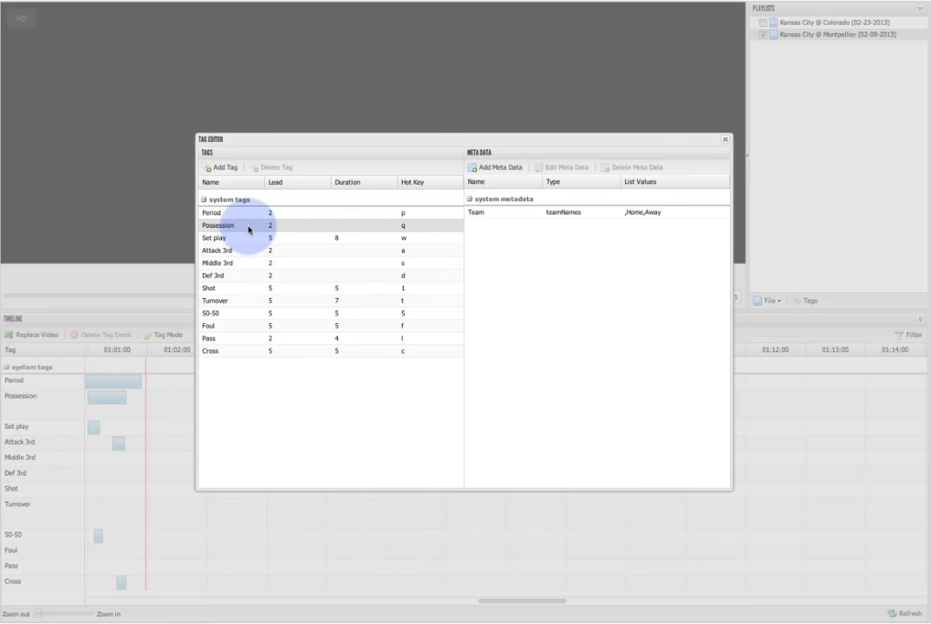
pyautogui.click(246, 216)
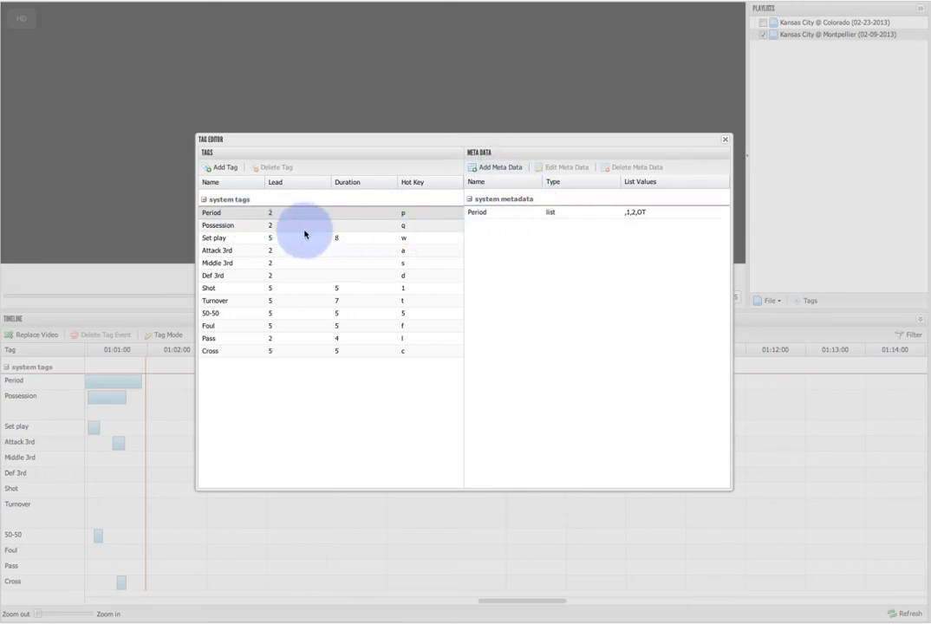
pyautogui.click(247, 231)
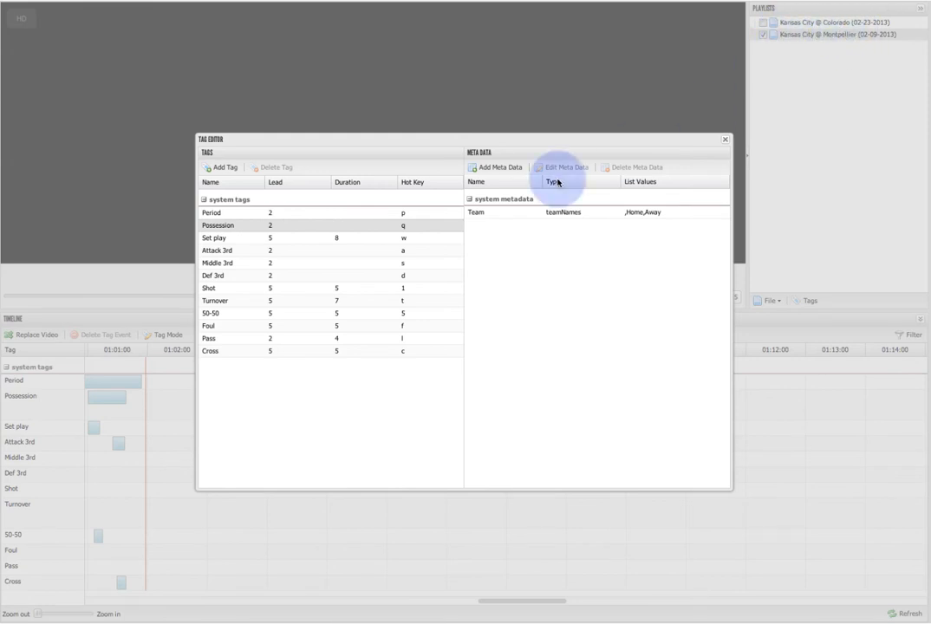
pyautogui.click(234, 237)
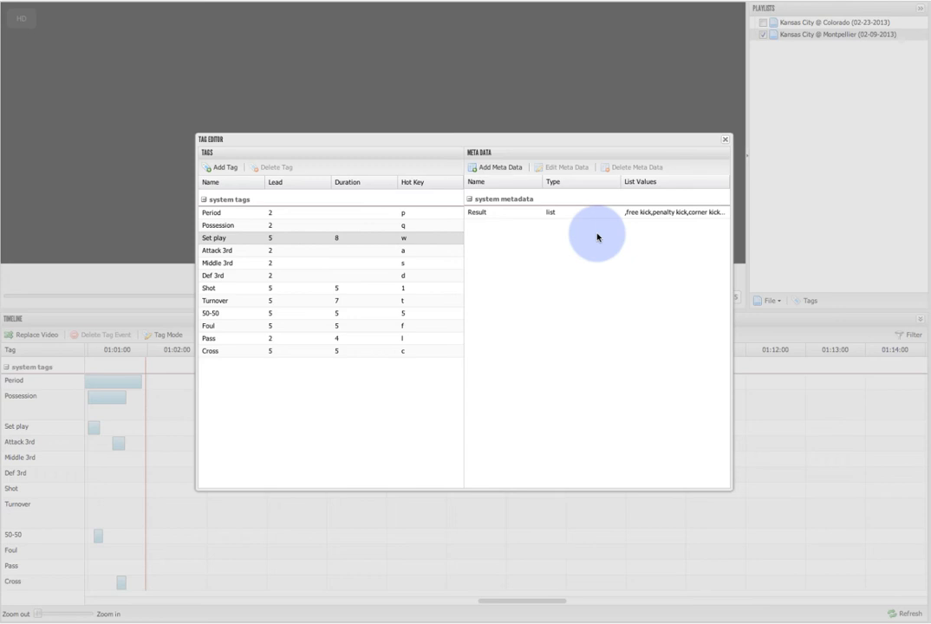
# Add a custom tag named "Coach review" and assign it the hot key r
pyautogui.click(216, 167)
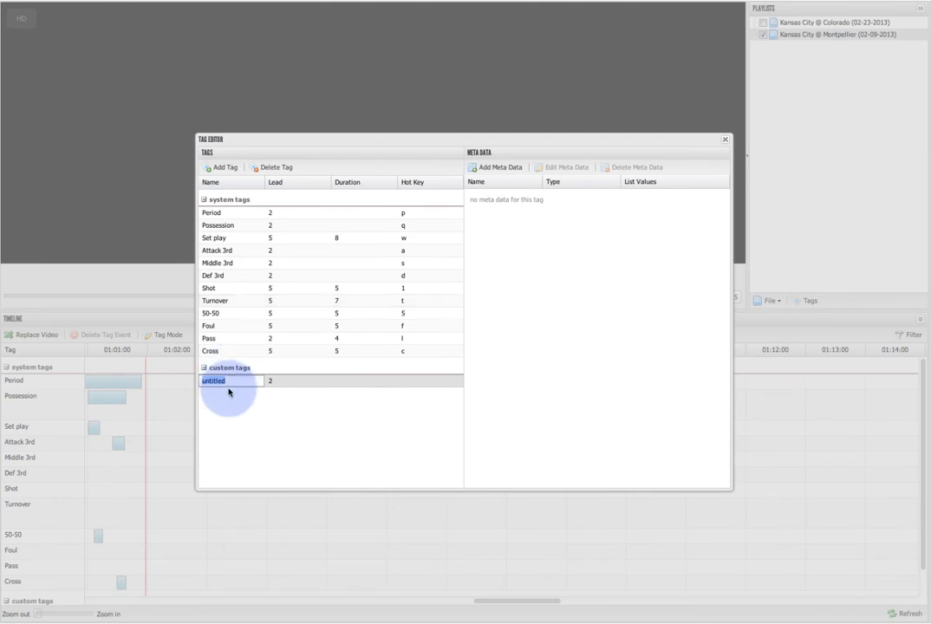
pyautogui.write('Coach review')
pyautogui.click(412, 379)
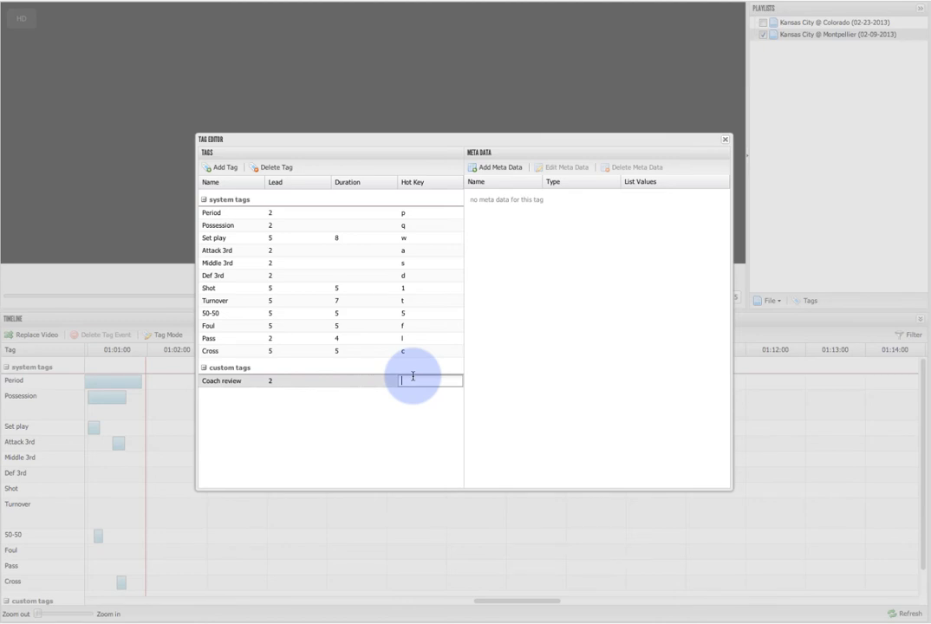
pyautogui.write('r')
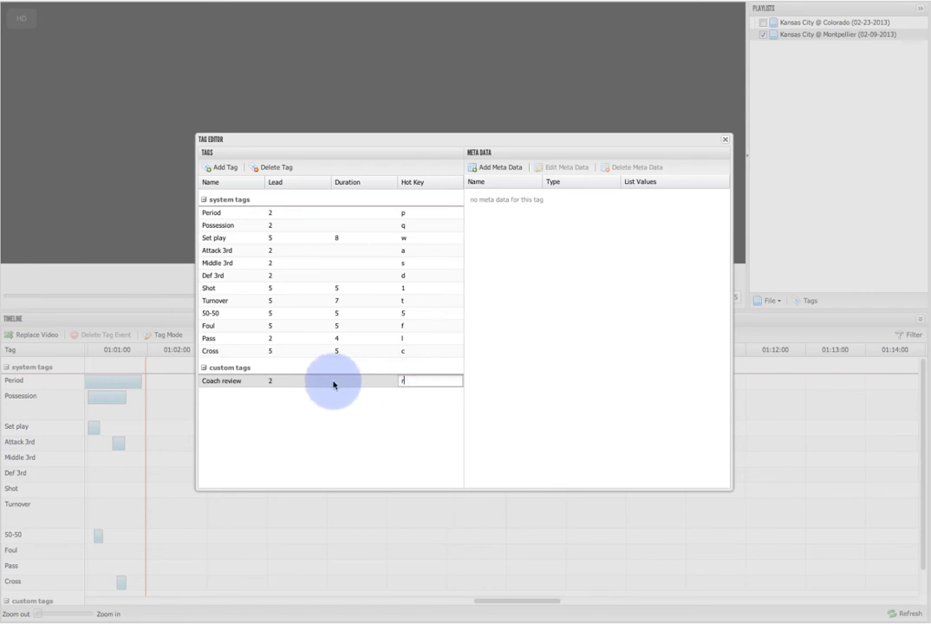
pyautogui.click(377, 406)
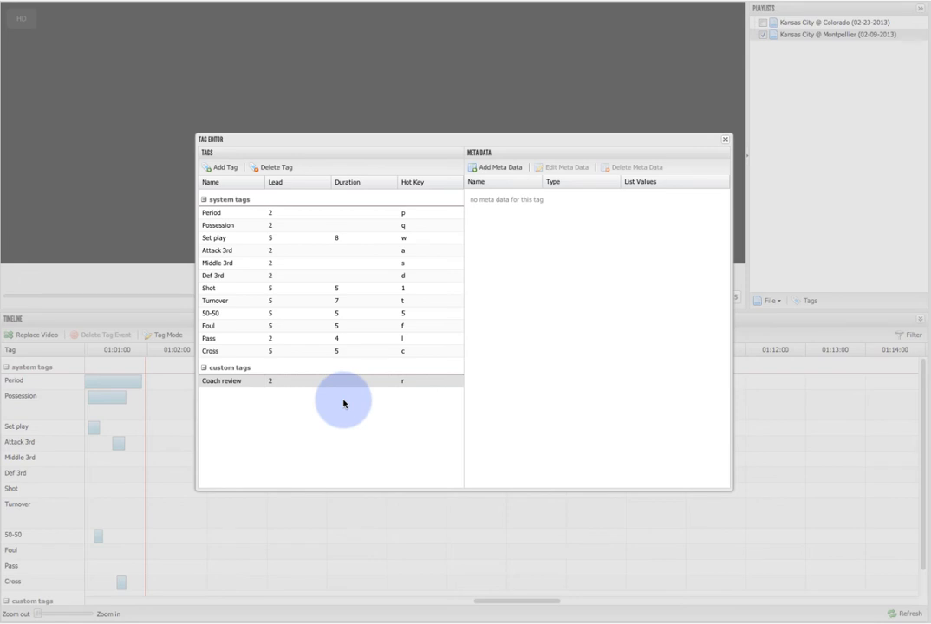
# Add a custom tag named "Player grade" and assign it the hot key k
pyautogui.click(231, 169)
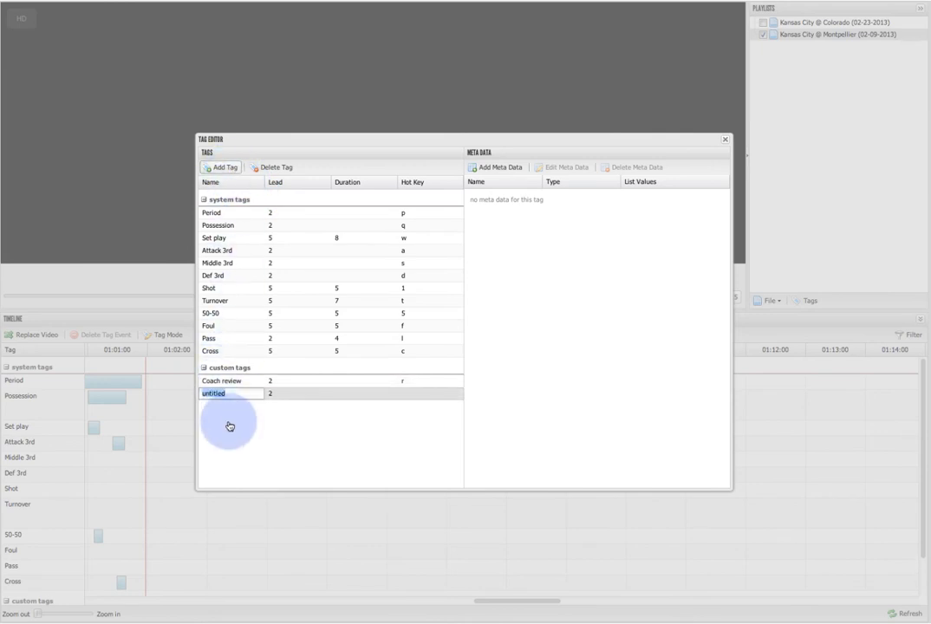
pyautogui.write('Pla')
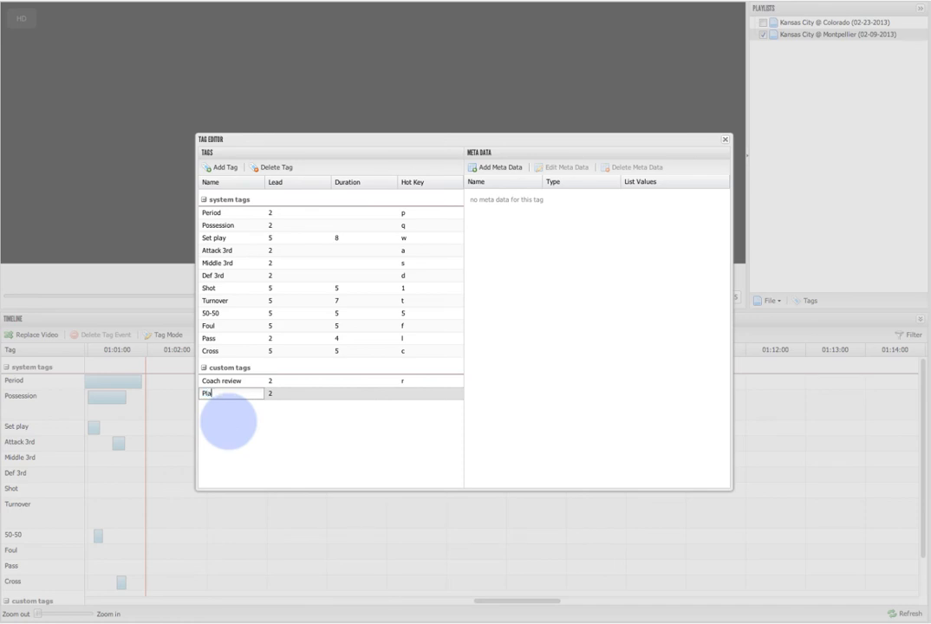
pyautogui.write('yer grade')
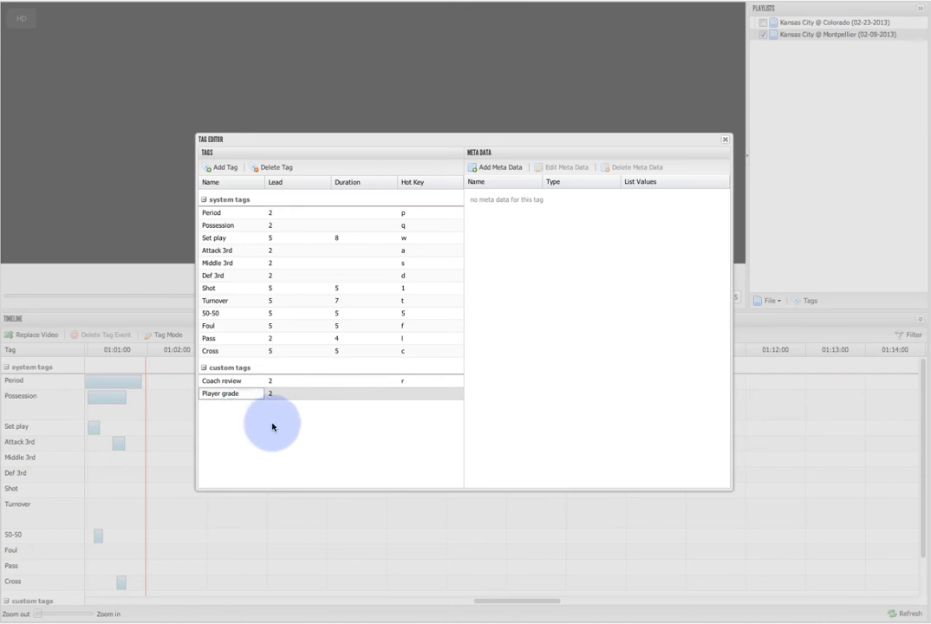
pyautogui.click(412, 394)
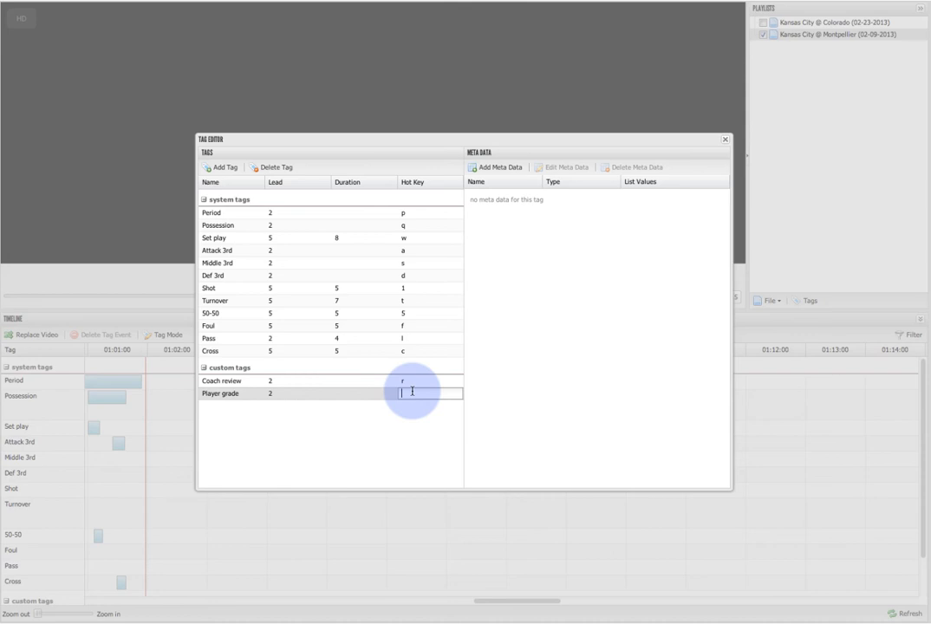
pyautogui.write('k')
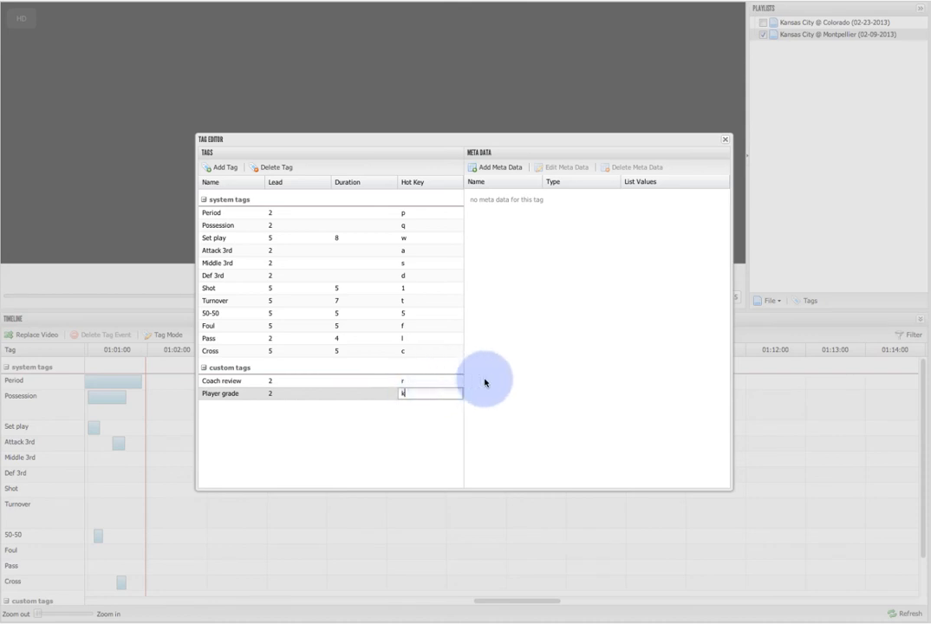
# Add list metadata named "Grade" with the values good and bad to the Player grade tag, and close the tag editor
pyautogui.click(491, 170)
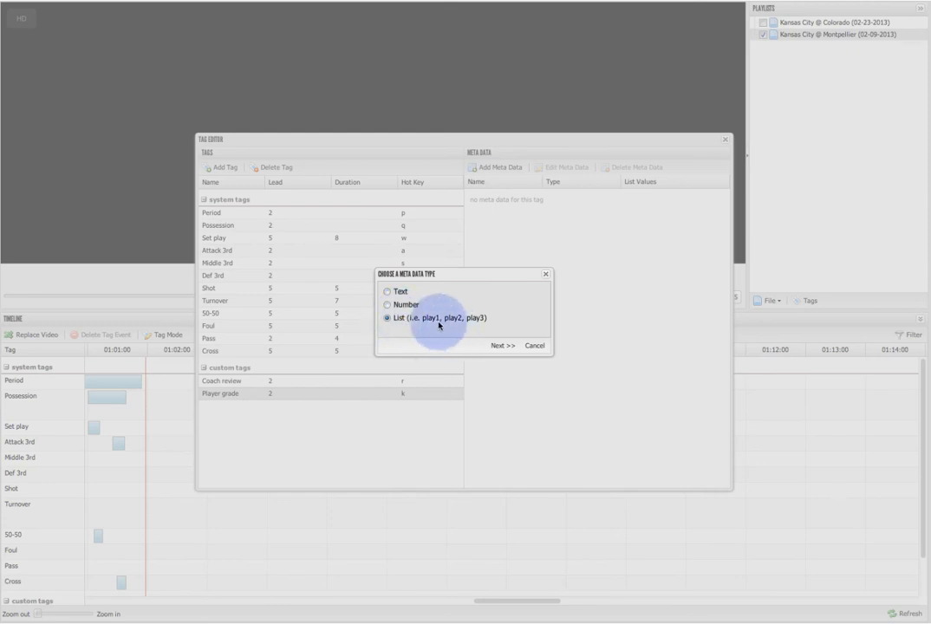
pyautogui.click(499, 345)
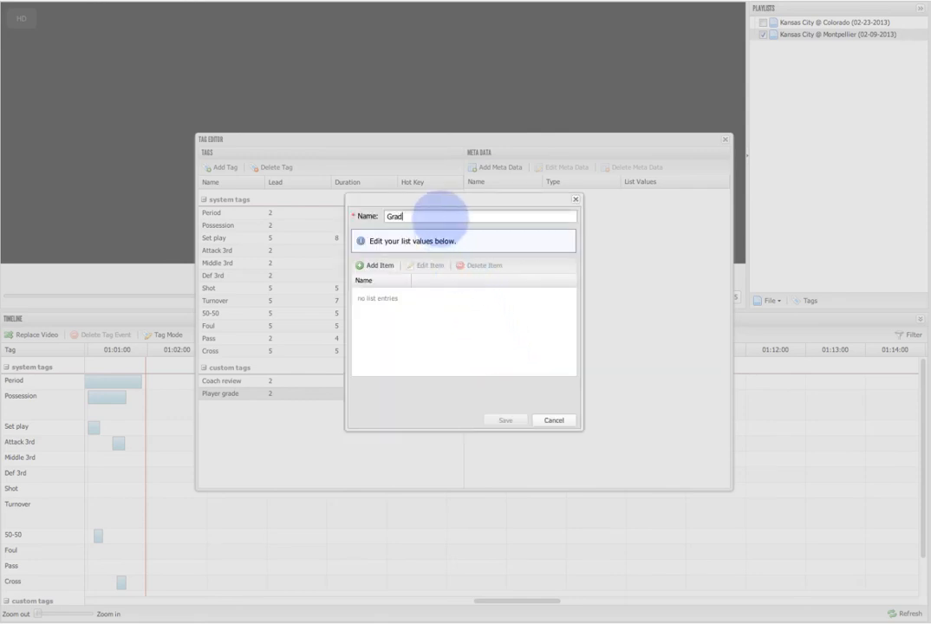
pyautogui.click(374, 265)
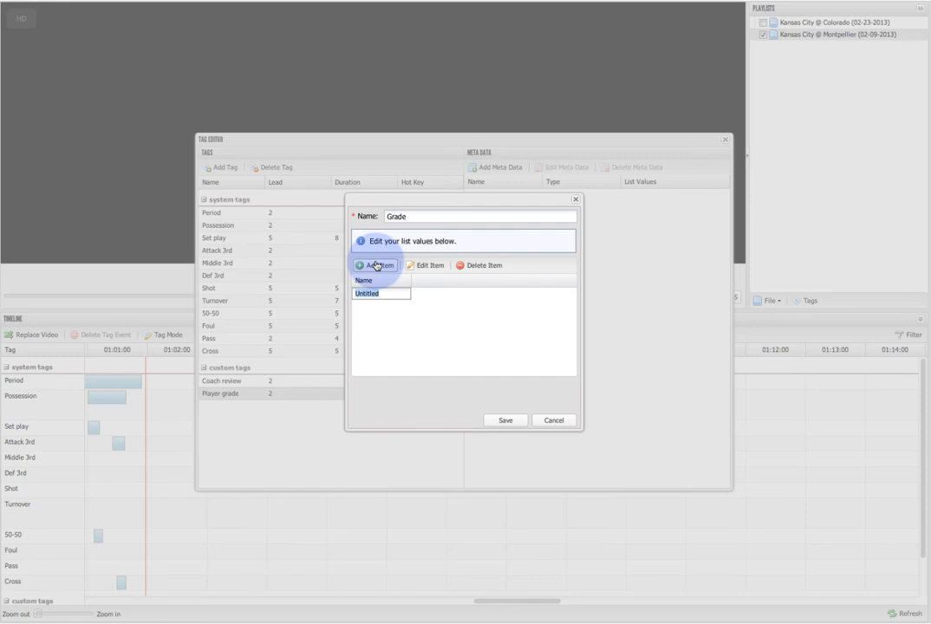
pyautogui.write('good')
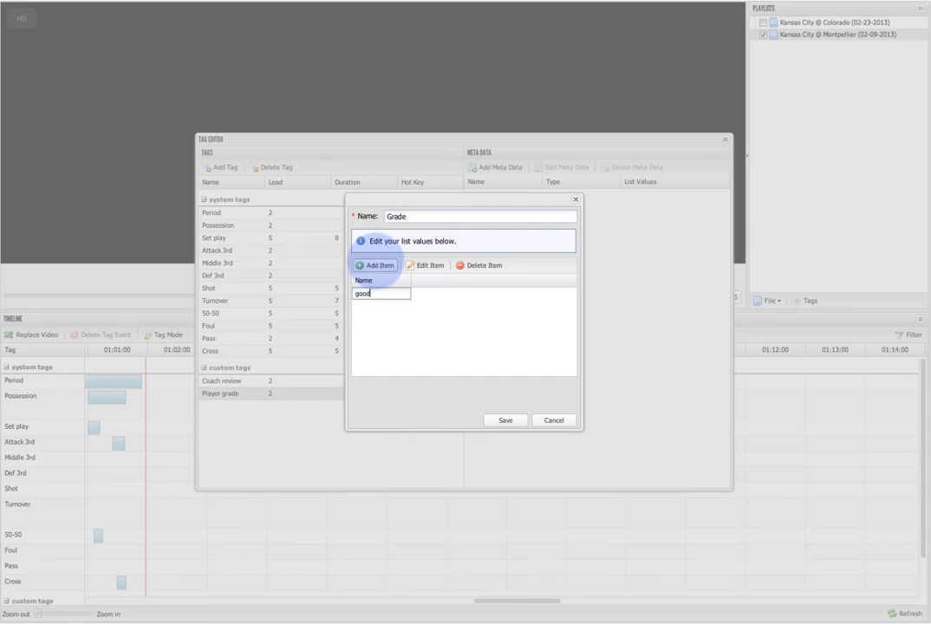
pyautogui.click(373, 266)
pyautogui.write('ba')
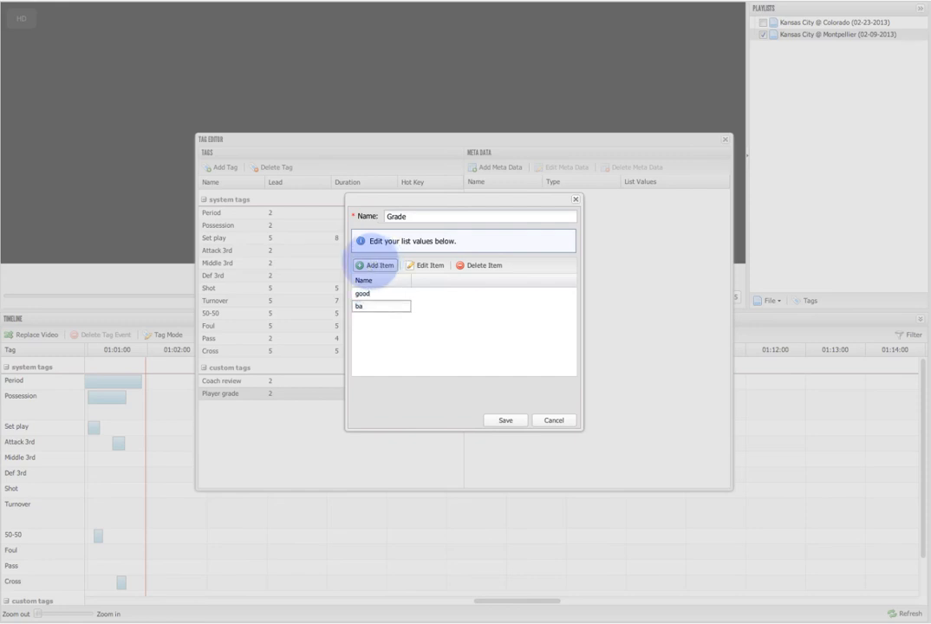
pyautogui.write('d')
pyautogui.click(506, 421)
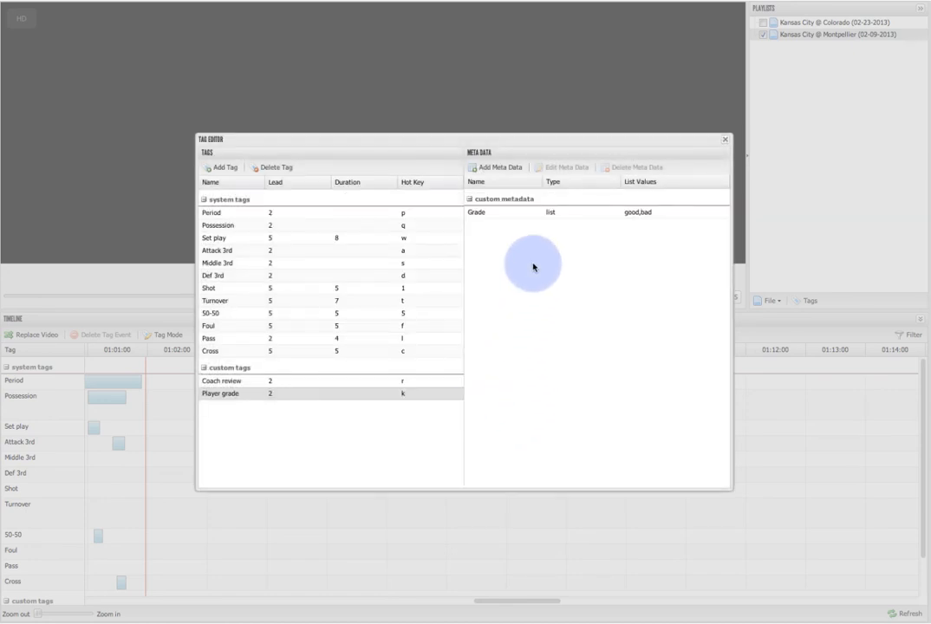
pyautogui.click(725, 141)
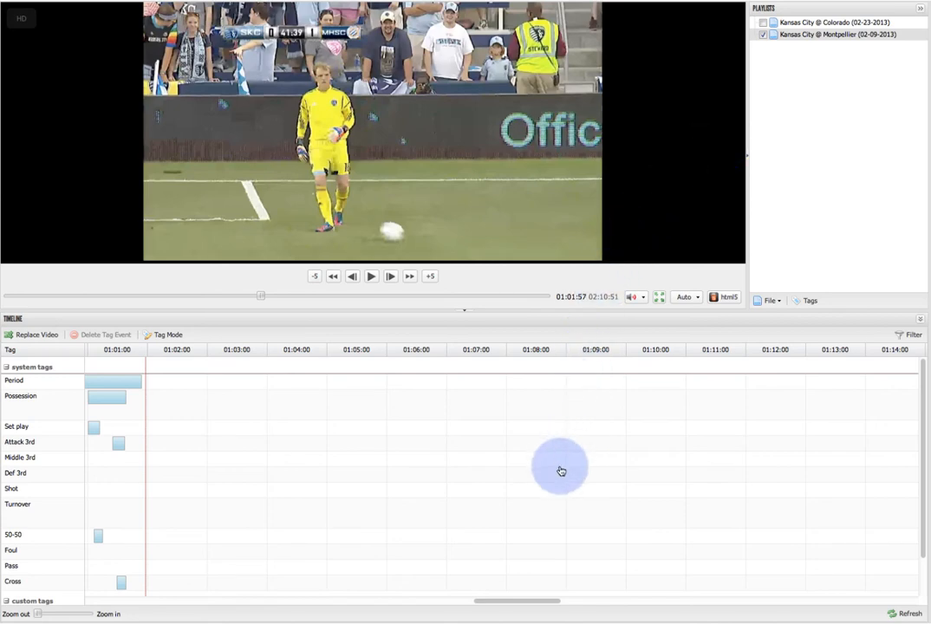
# Look over the system and custom tag rows in the timeline and collapse the system tags group
pyautogui.scroll(-1, 559, 471)
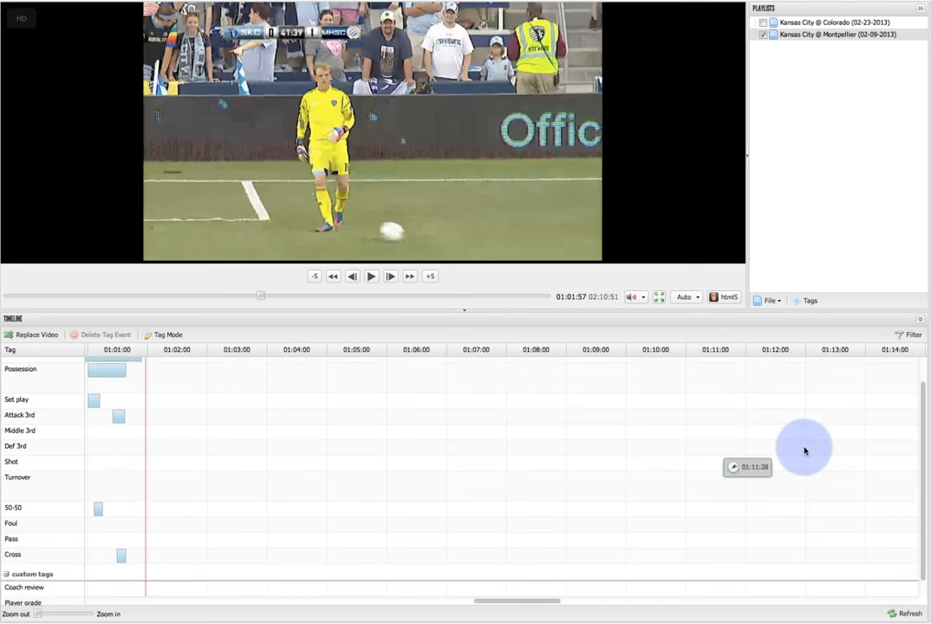
pyautogui.moveTo(922, 468); pyautogui.dragTo(920, 530)
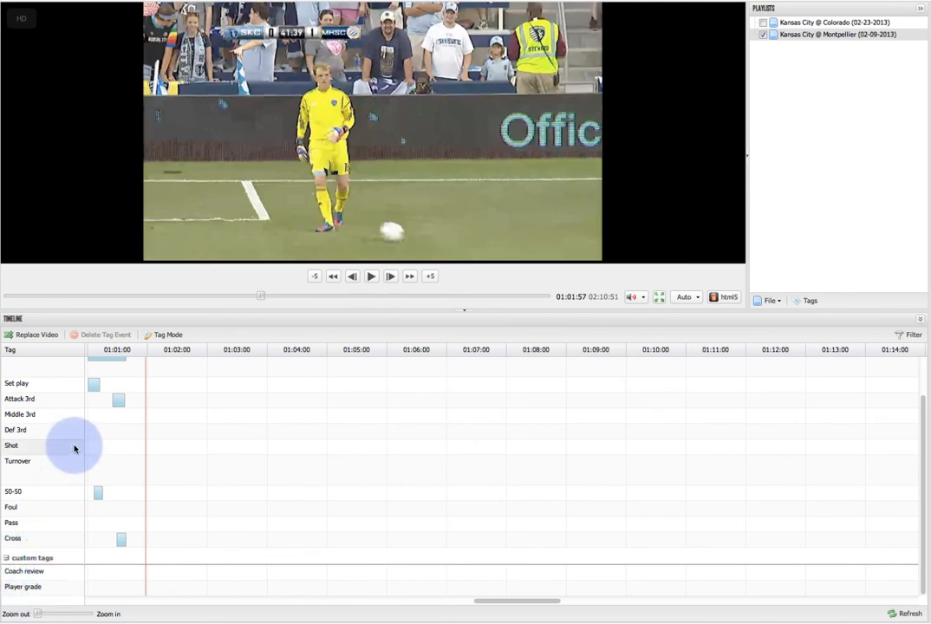
pyautogui.scroll(2, 73, 449)
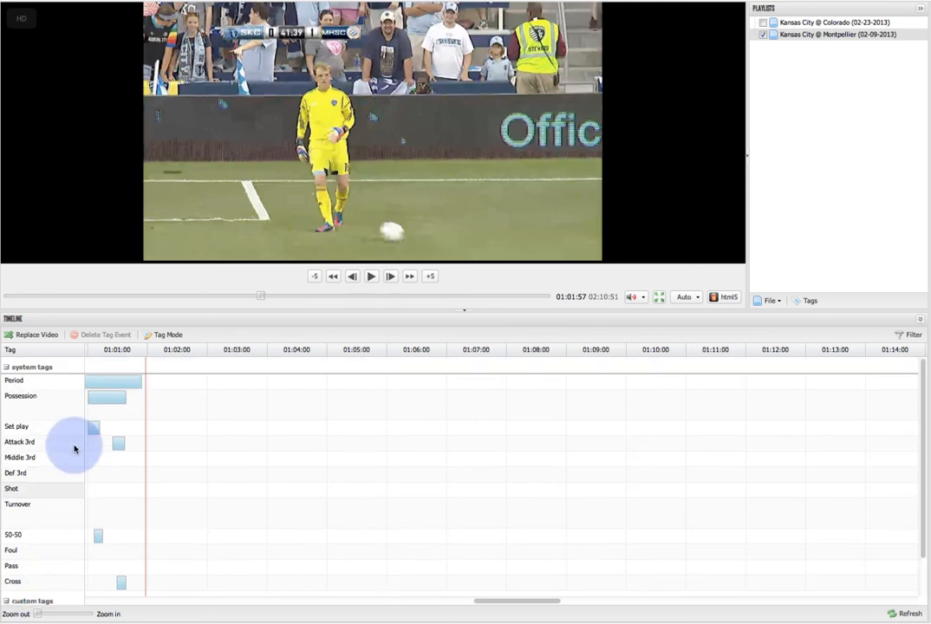
pyautogui.click(7, 367)
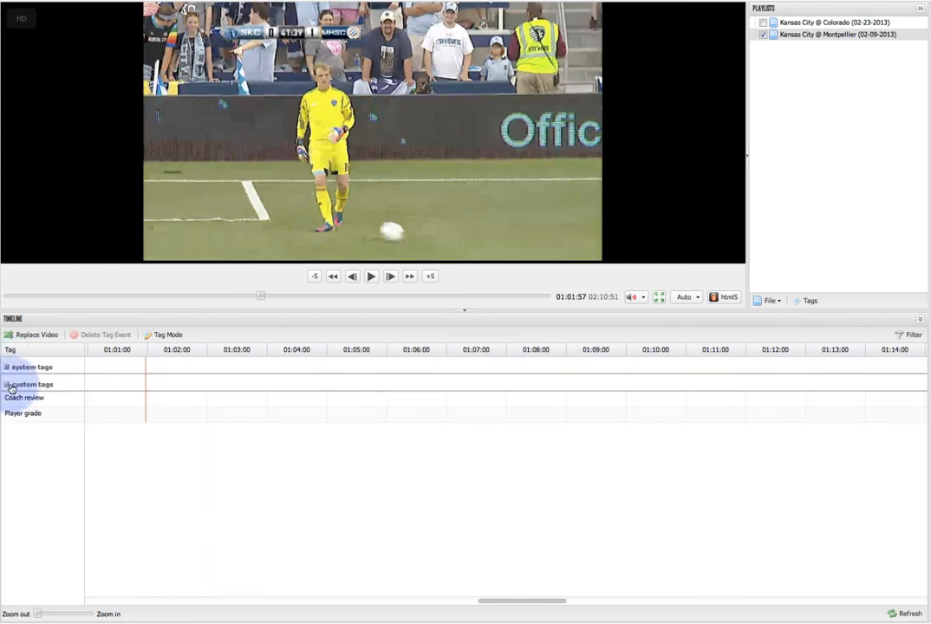
pyautogui.click(6, 367)
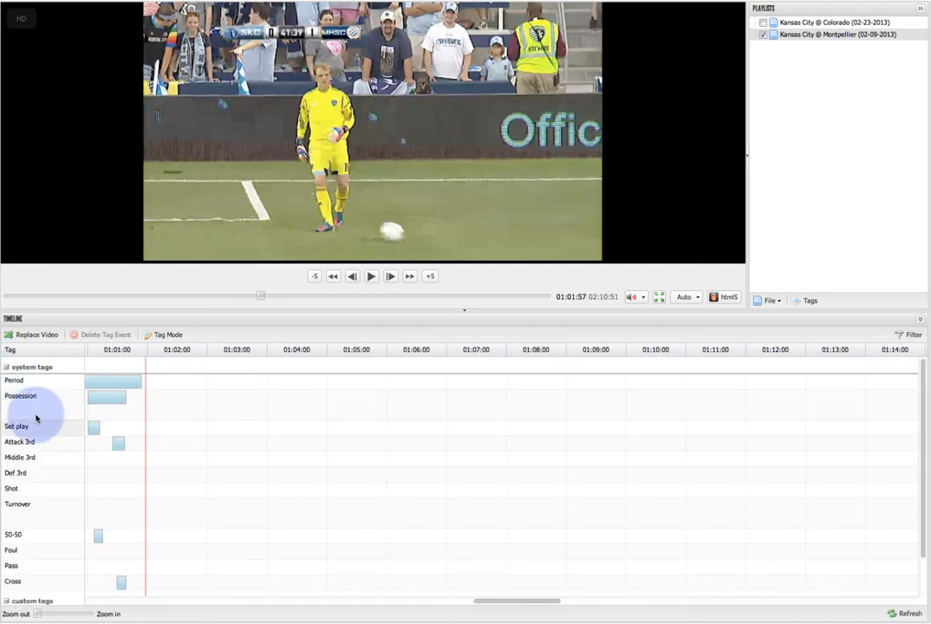
pyautogui.scroll(-1, 36, 421)
pyautogui.scroll(1, 36, 422)
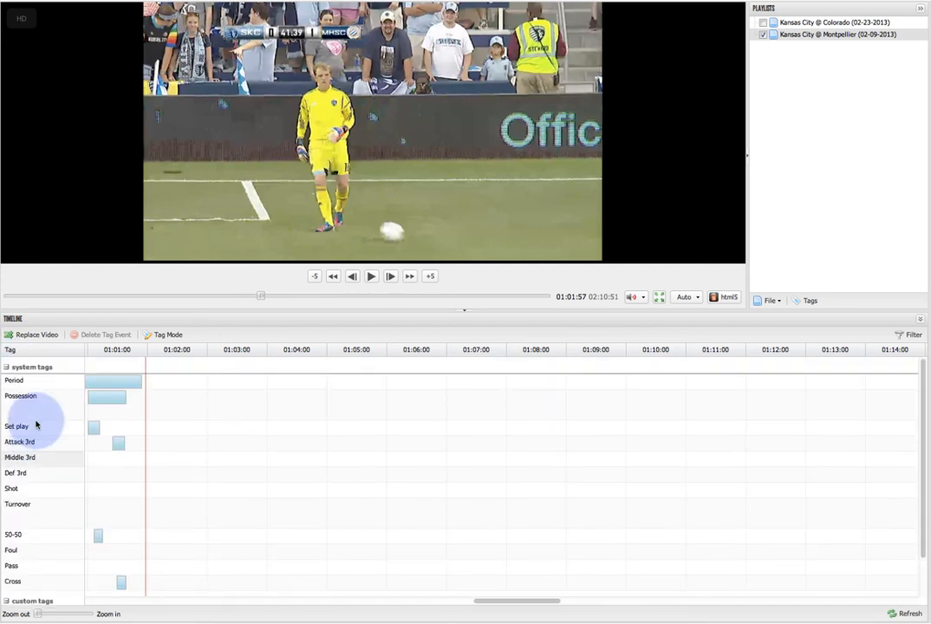
pyautogui.click(7, 367)
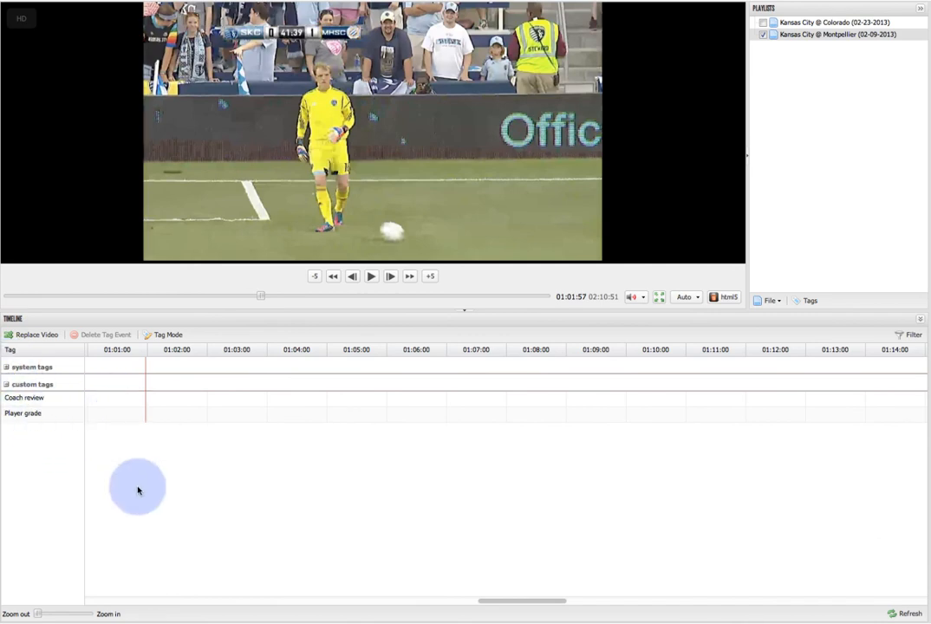
# Enter tag mode, narrow the tag button area to two columns, and start playing the match video
pyautogui.click(167, 334)
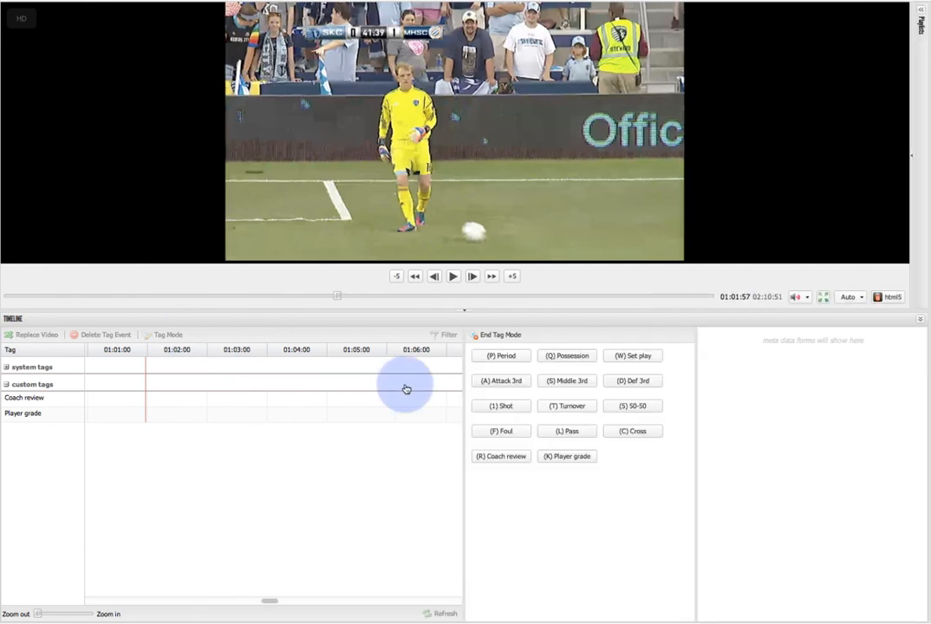
pyautogui.moveTo(695, 422); pyautogui.dragTo(608, 425)
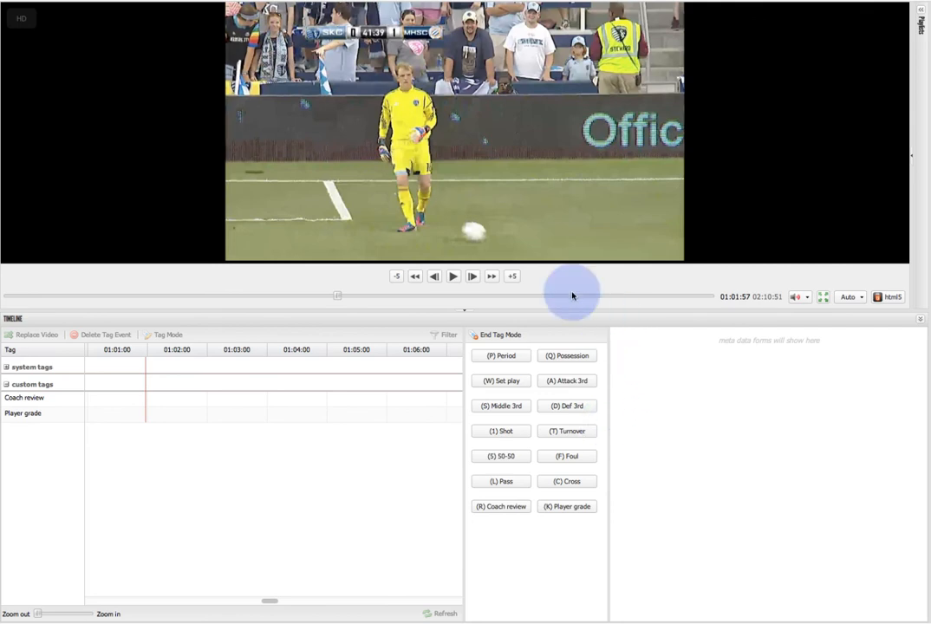
pyautogui.click(453, 277)
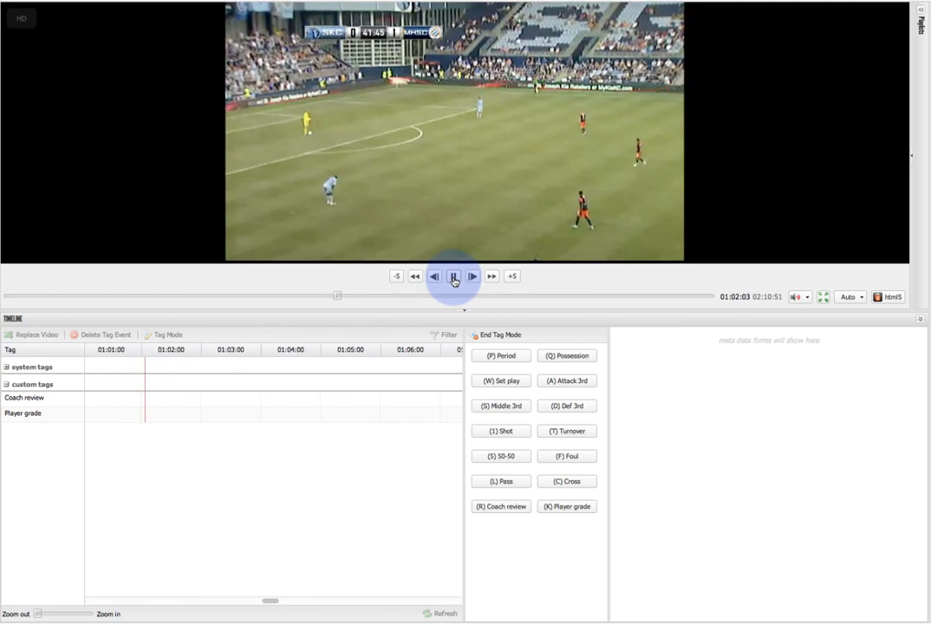
# Mark two separate Coach review events on the timeline while the match video plays
pyautogui.press('r')
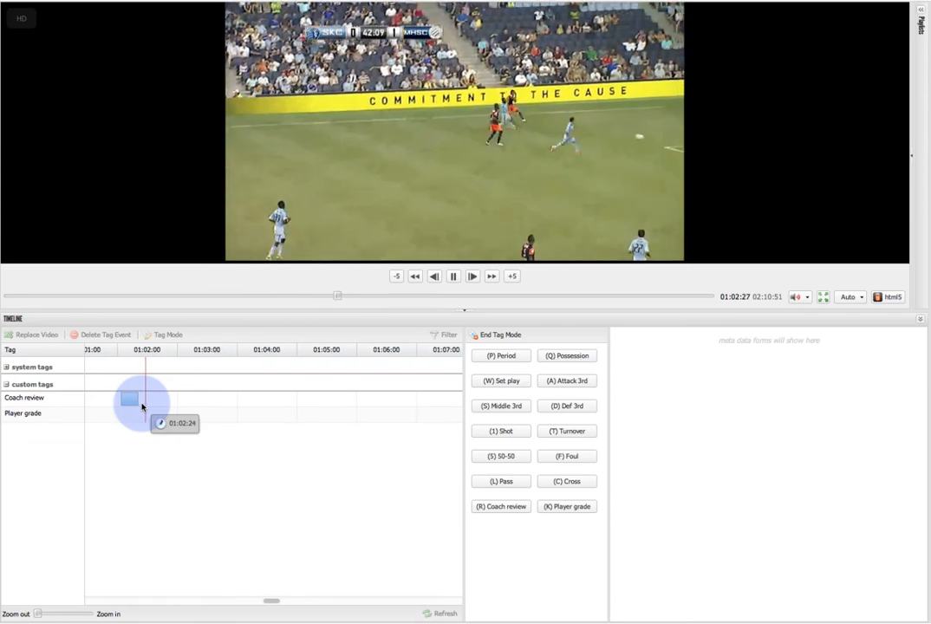
pyautogui.press('r')
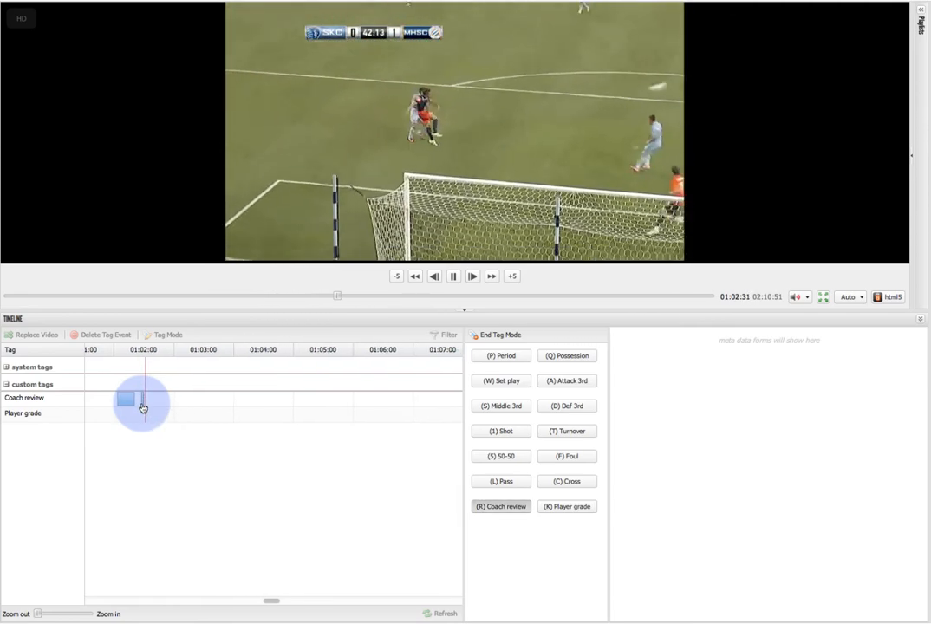
pyautogui.press('r')
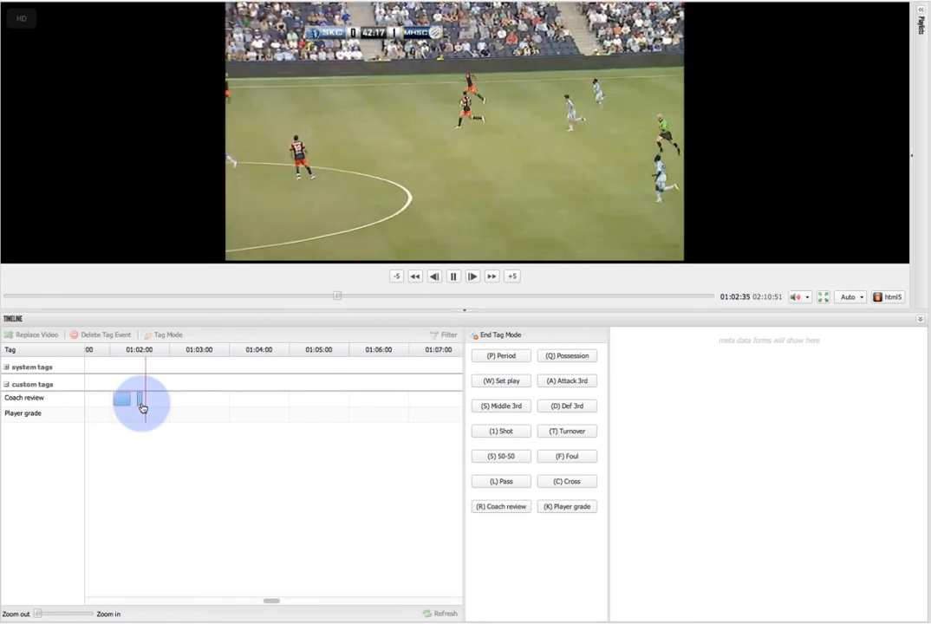
# Mark a Player grade event on the playing match video, grade it good, and finish the event
pyautogui.click(558, 519)
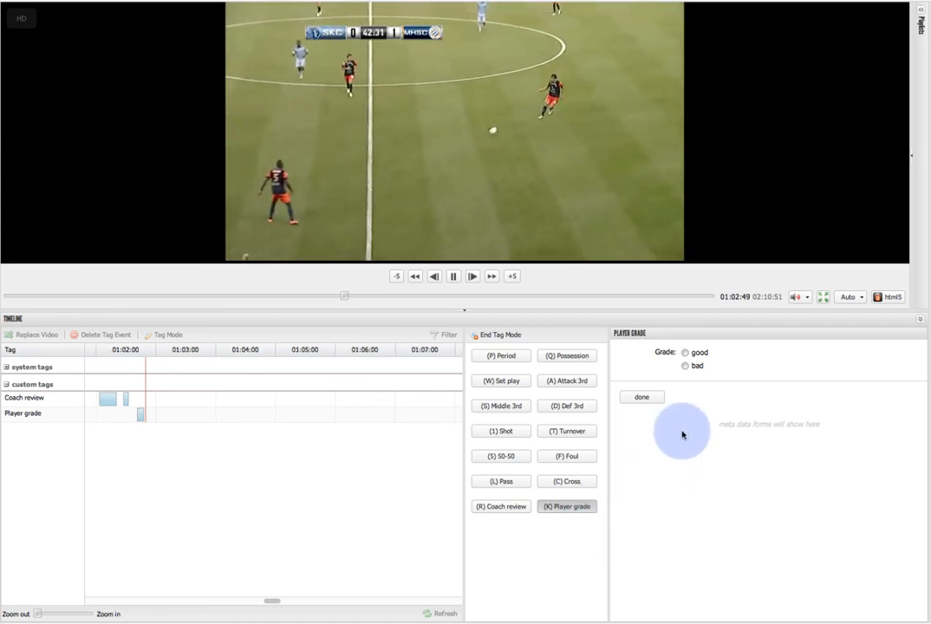
pyautogui.click(685, 353)
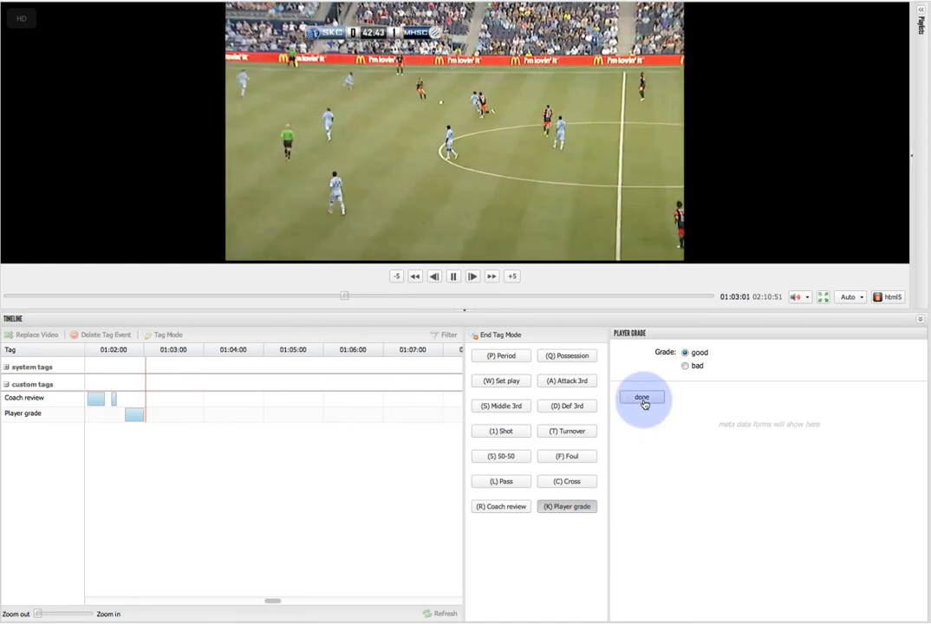
pyautogui.click(643, 398)
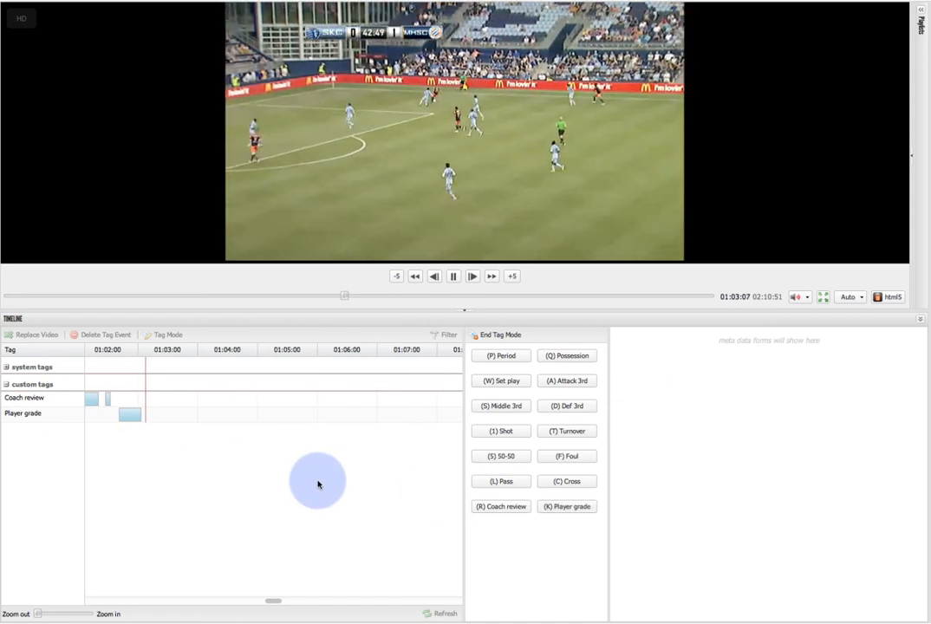
# Mark a second Player grade event graded bad, end the event, and pause the match video
pyautogui.press('k')
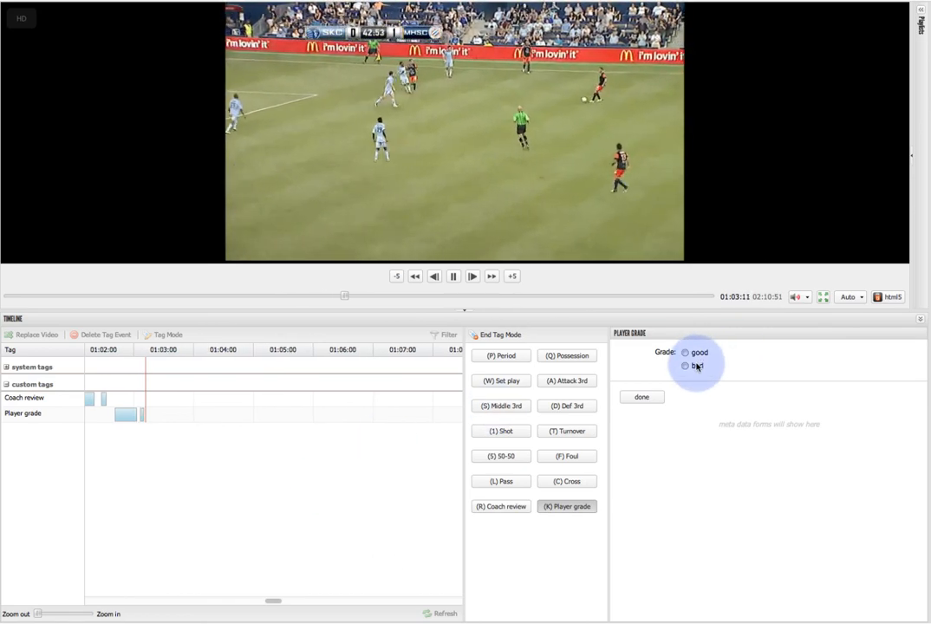
pyautogui.click(686, 366)
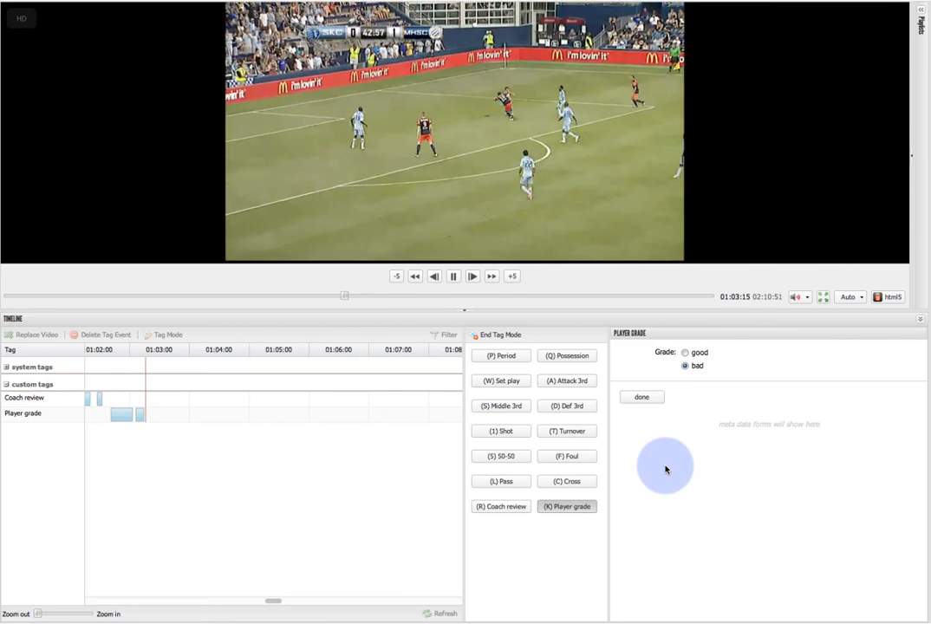
pyautogui.press('k')
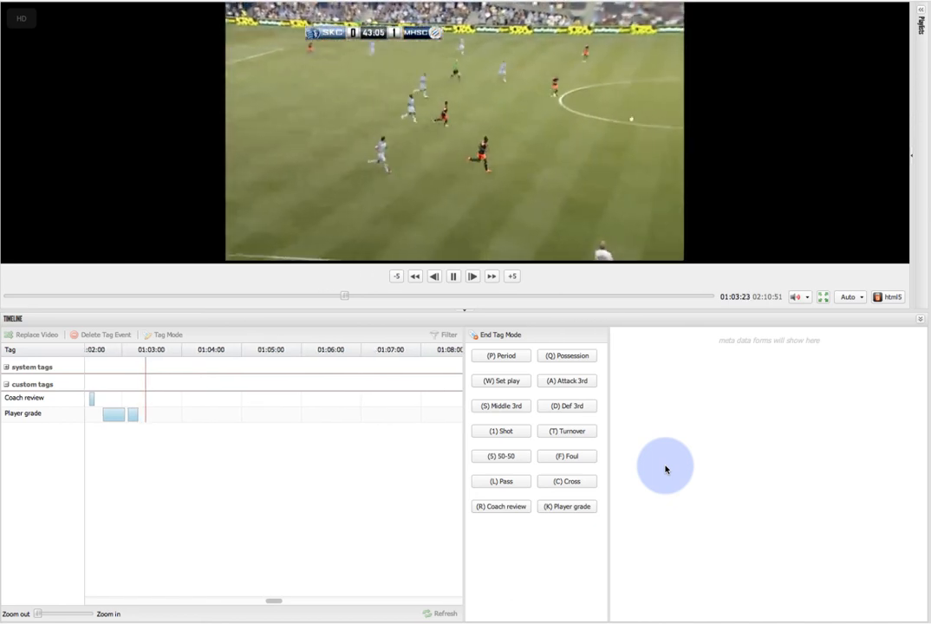
pyautogui.click(452, 277)
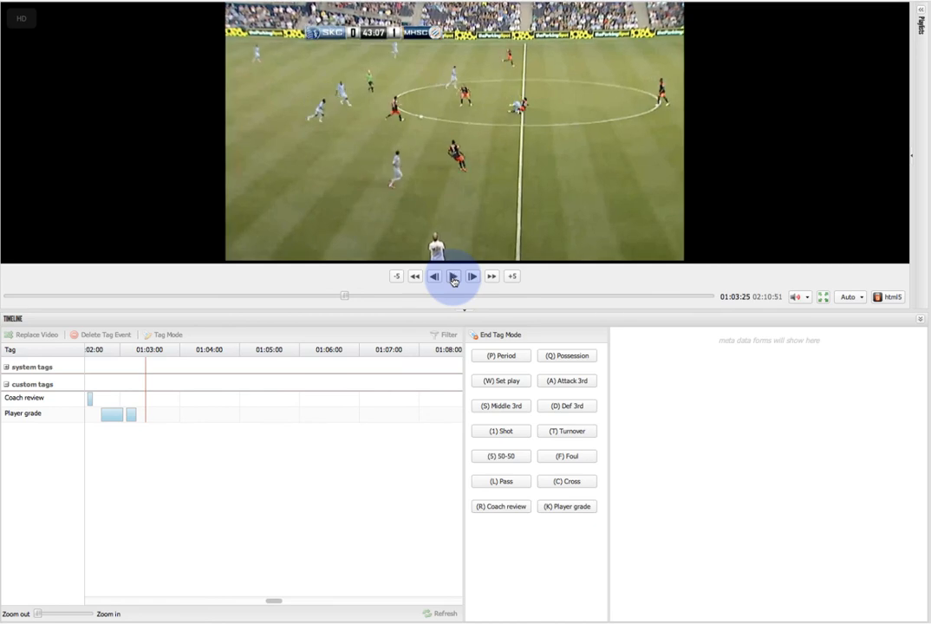